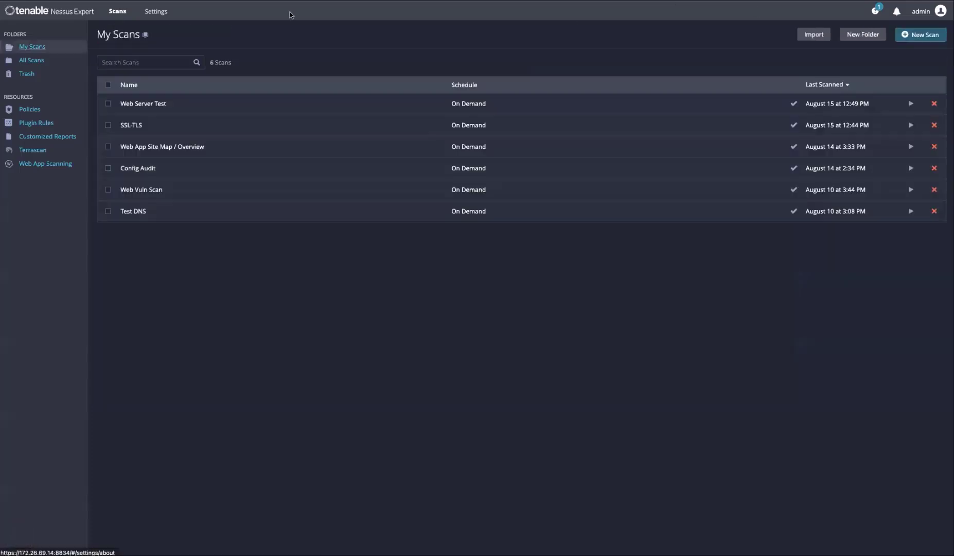
- Begin a new web application scan from the SSL_TLS audit template with its target URL field ready
{"action": "left_click", "coordinate": [921, 34]}
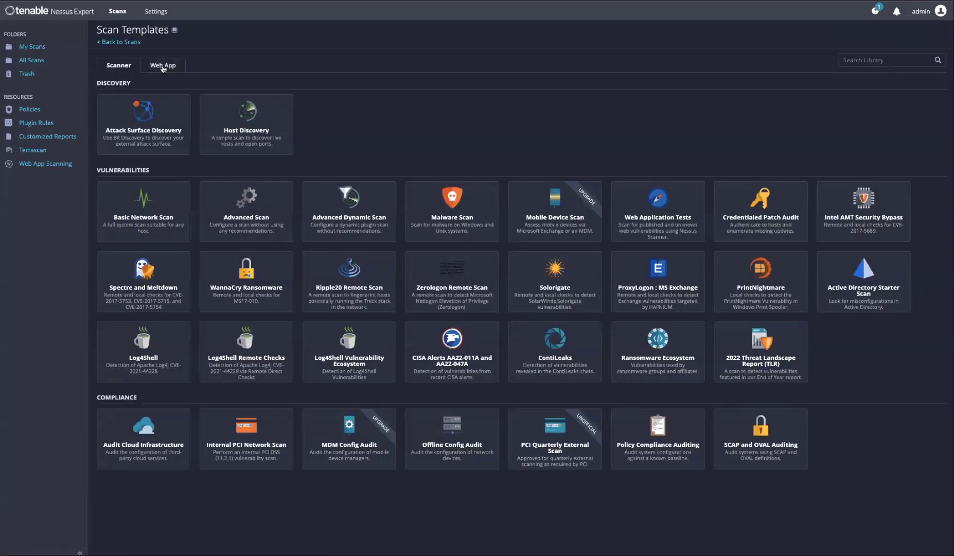
{"action": "left_click", "coordinate": [163, 66]}
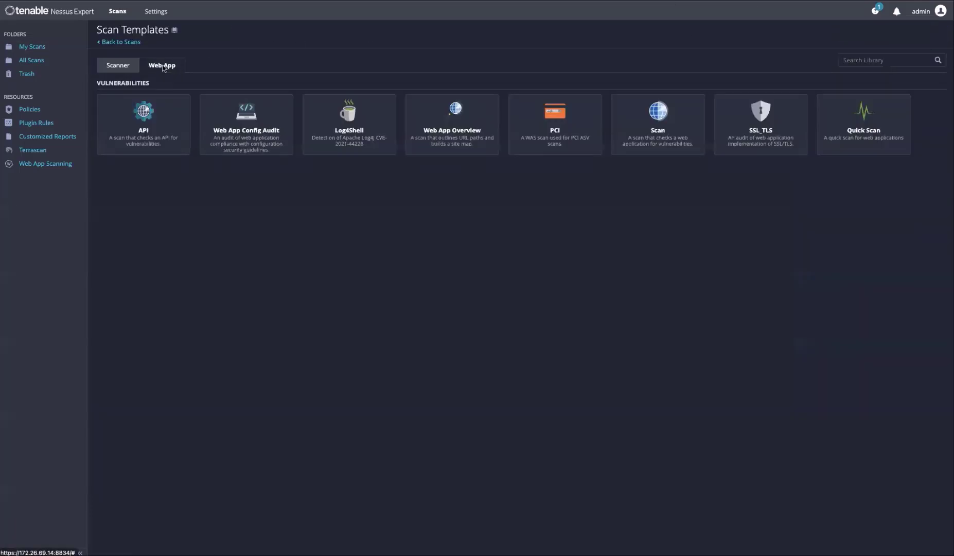
{"action": "left_click", "coordinate": [749, 120]}
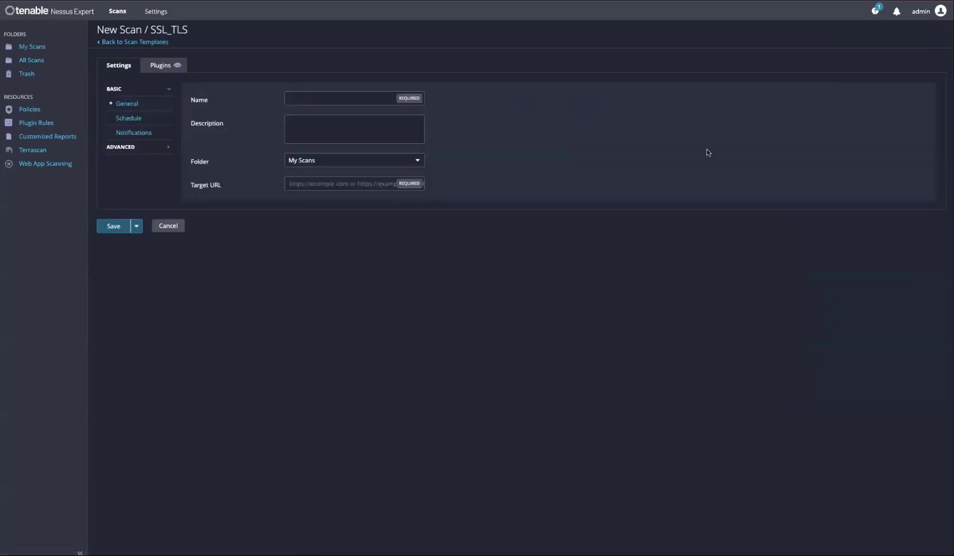
{"action": "left_click", "coordinate": [349, 184]}
{"action": "type", "text": "https://172.26.0.11"}
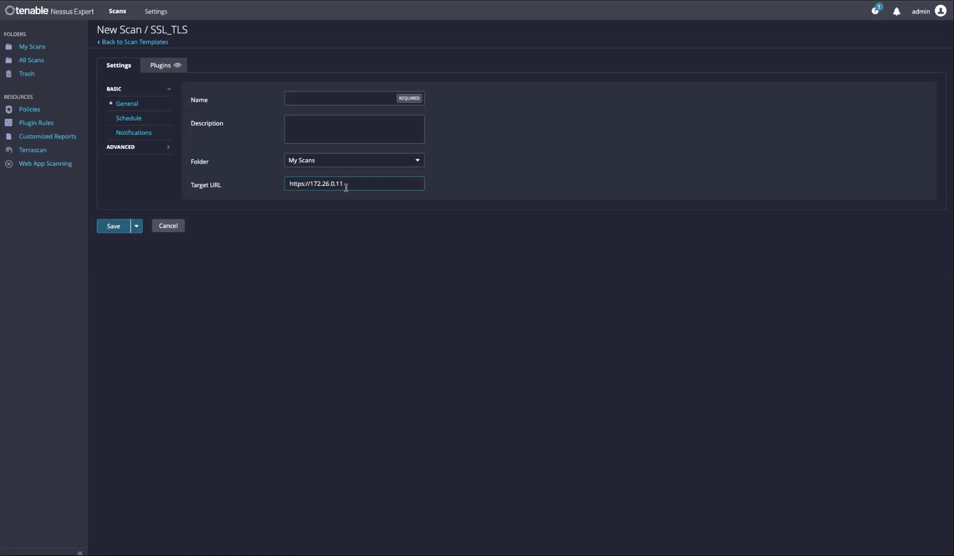
- Return to the scan list and show the SSL-TLS scan's 13 vulnerabilities
{"action": "left_click", "coordinate": [115, 10]}
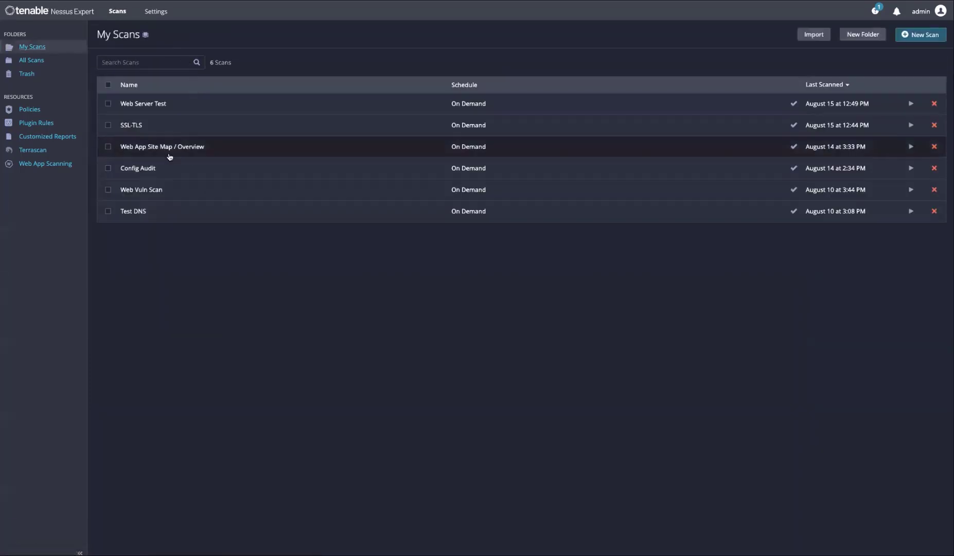
{"action": "left_click", "coordinate": [168, 131]}
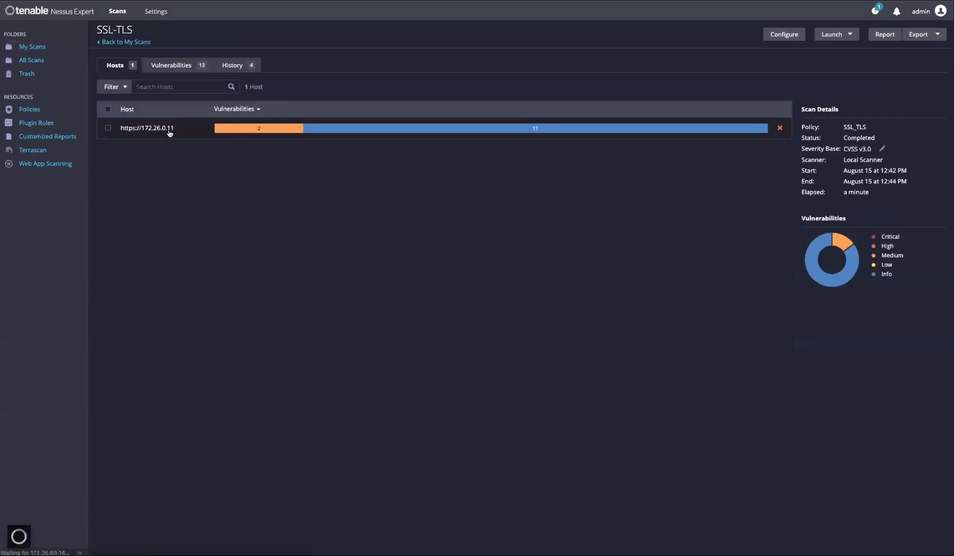
{"action": "left_click", "coordinate": [181, 69]}
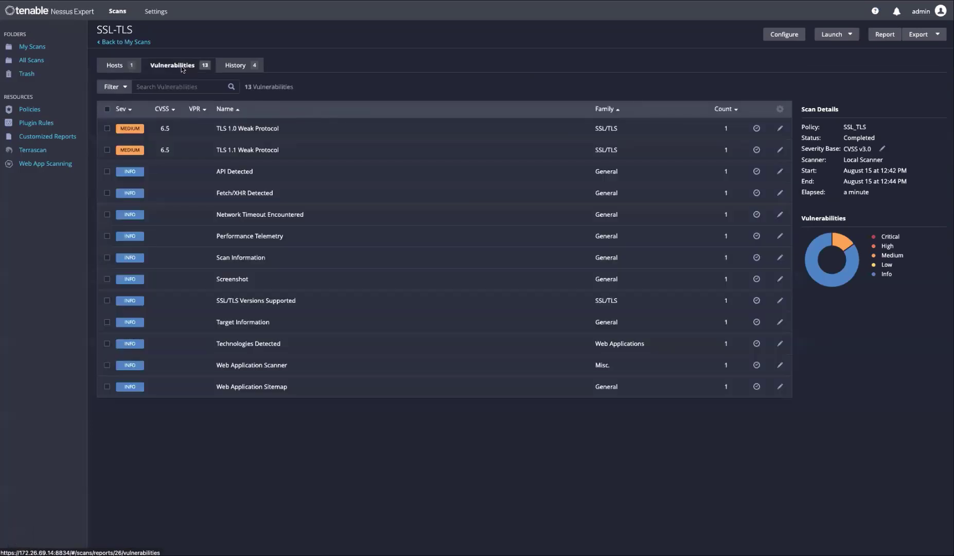
{"action": "left_click", "coordinate": [261, 146]}
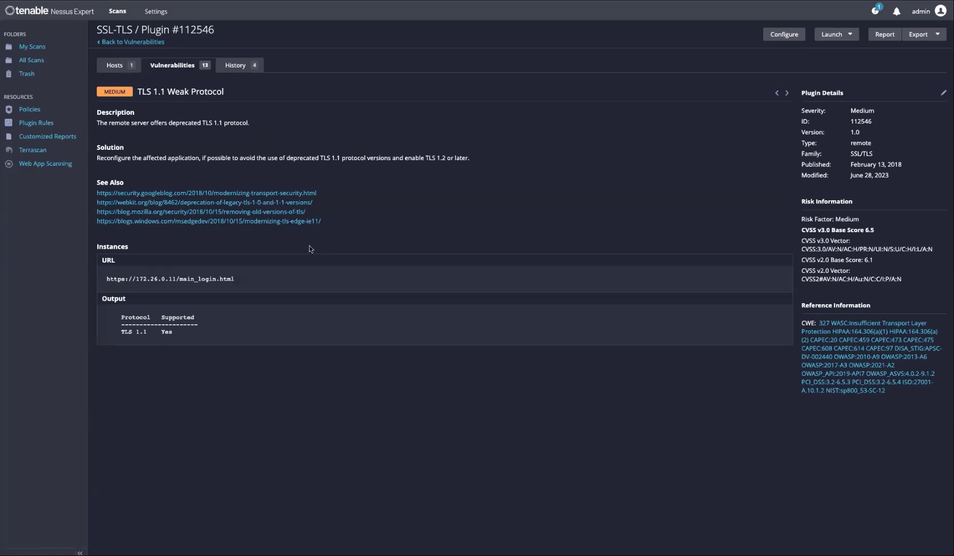
{"action": "left_click_drag", "start_coordinate": [236, 279], "coordinate": [214, 279]}
{"action": "left_click", "coordinate": [174, 337]}
{"action": "left_click_drag", "start_coordinate": [107, 314], "coordinate": [173, 333]}
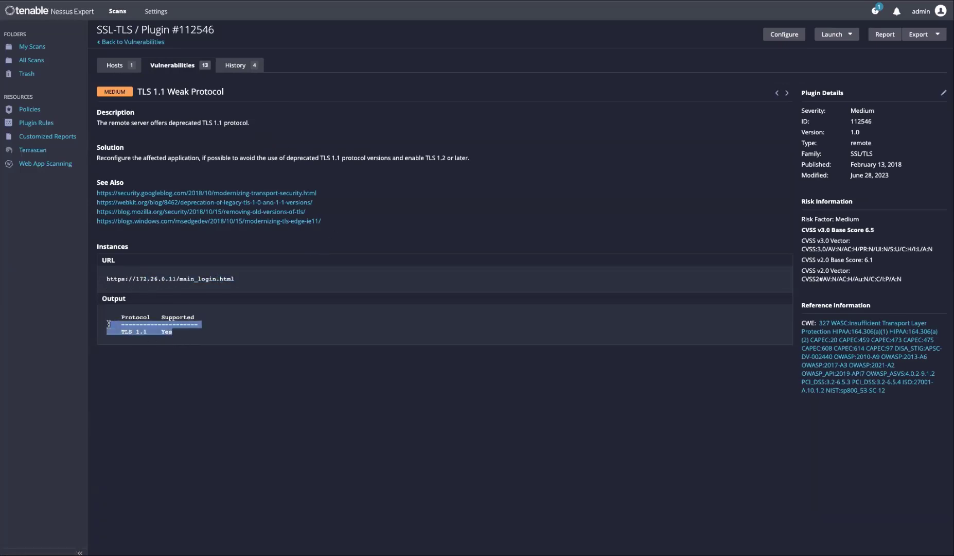
{"action": "left_click", "coordinate": [150, 345]}
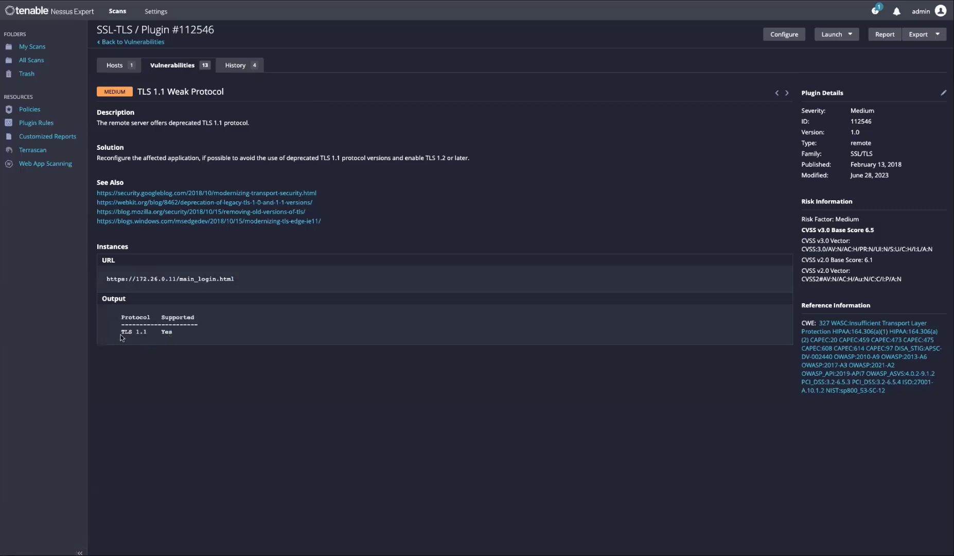
{"action": "left_click_drag", "start_coordinate": [121, 336], "coordinate": [178, 334]}
{"action": "left_click", "coordinate": [543, 188]}
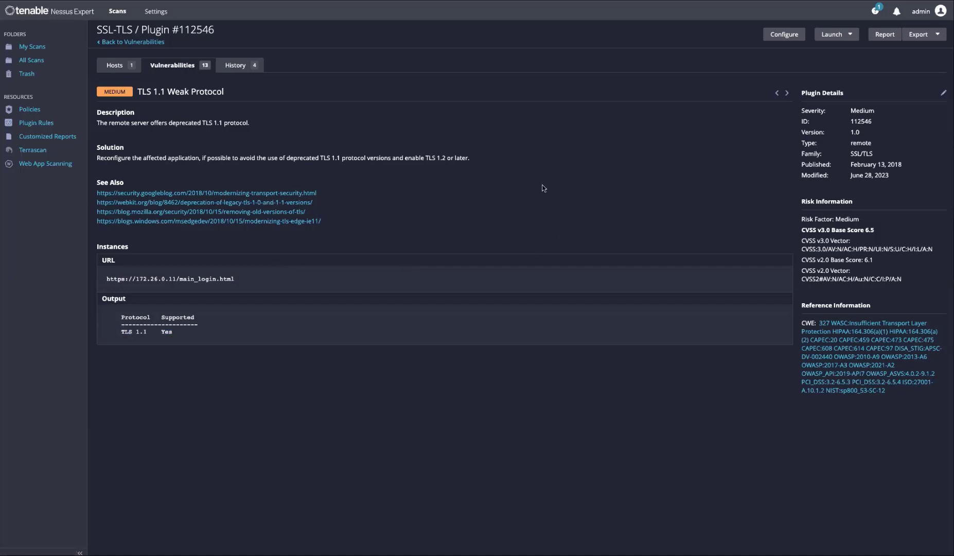